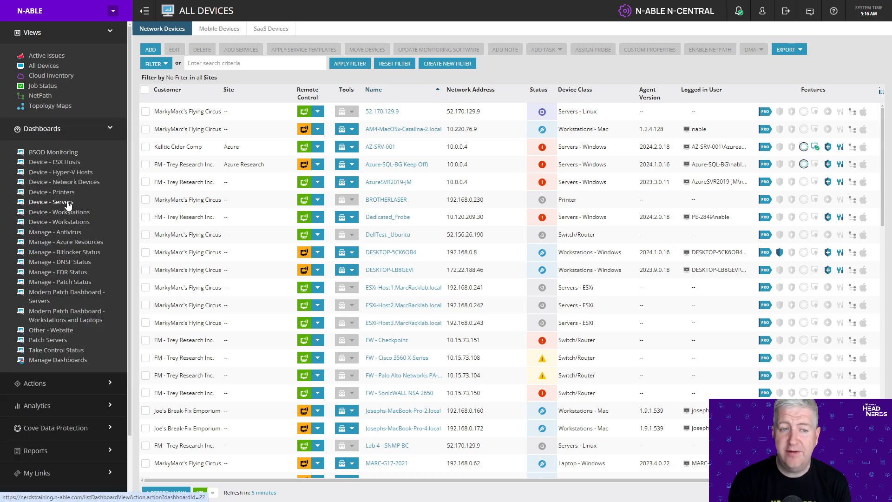
Open the Device - Servers dashboard to review the status of the servers' monitored services.
click(68, 203)
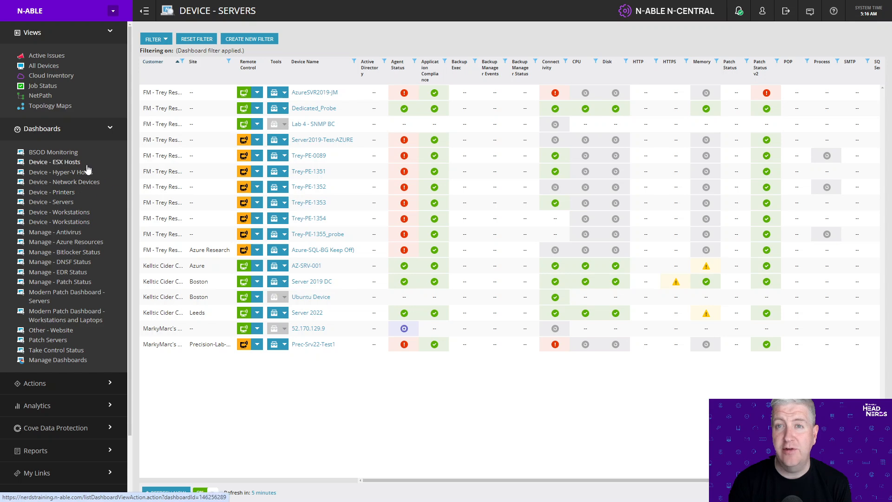
Create a new filter in the Filters configuration and name it Server Issues.
scroll(48, 363, down, 2)
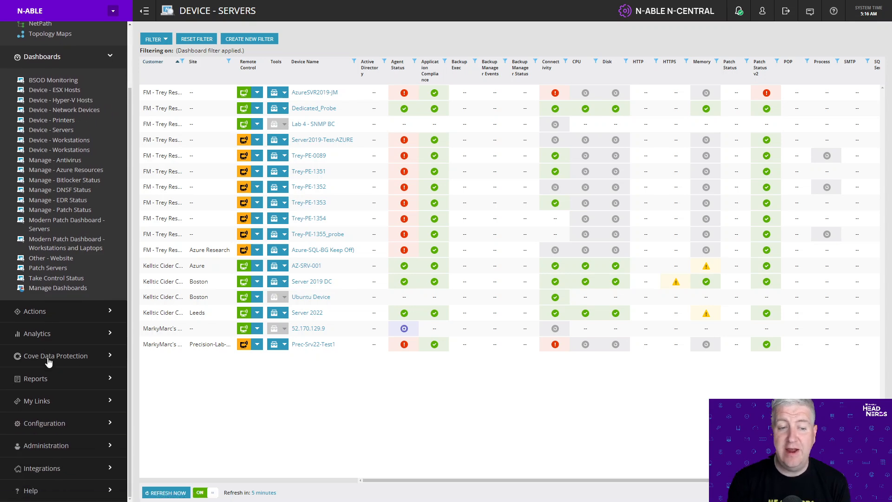
click(54, 424)
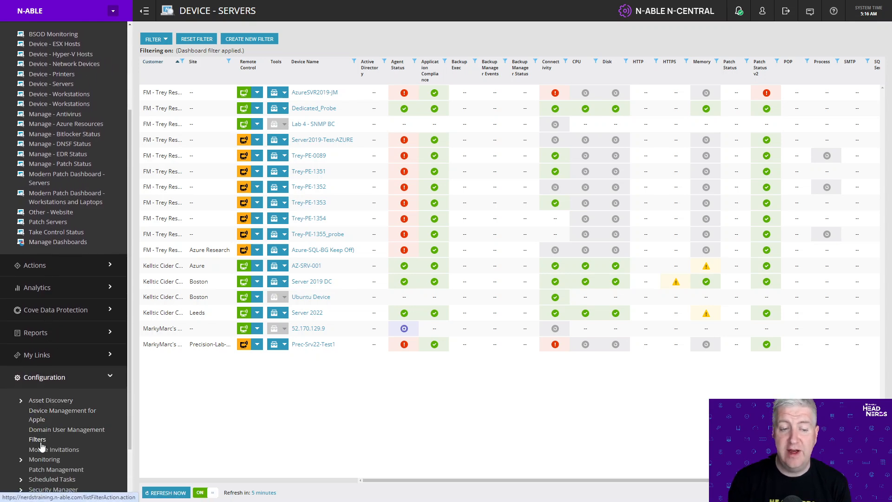
click(37, 439)
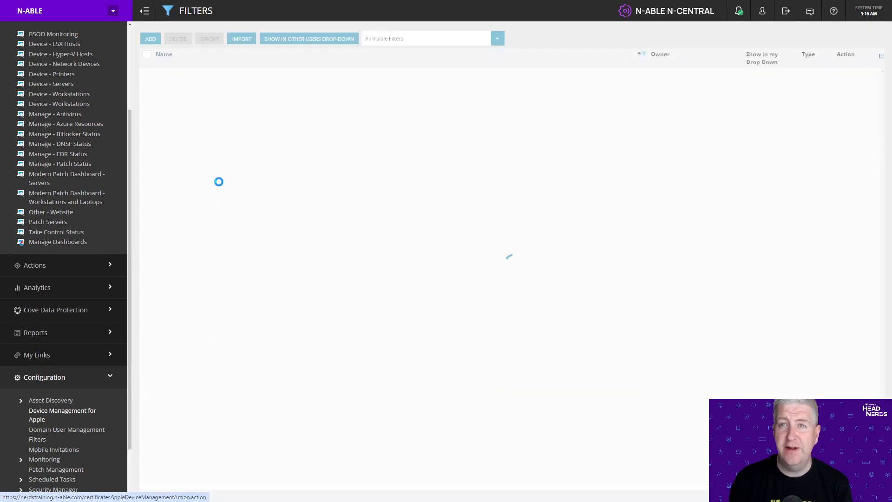
click(151, 39)
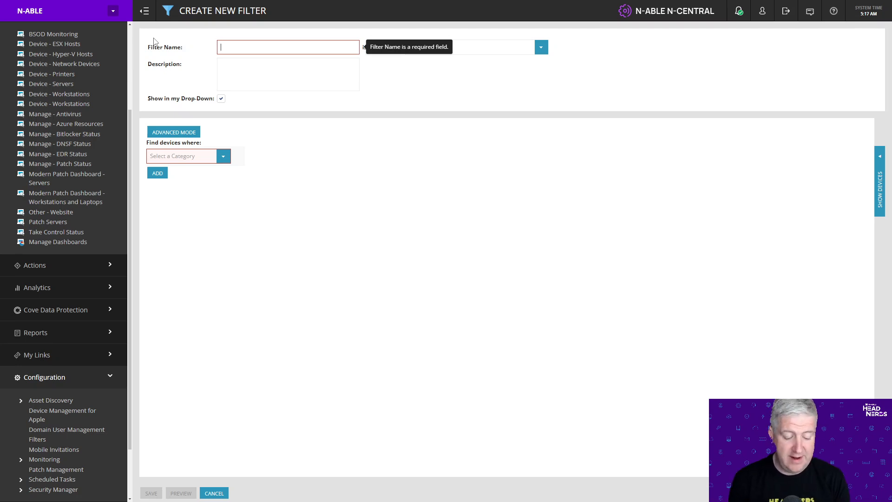
text(Server Issues)
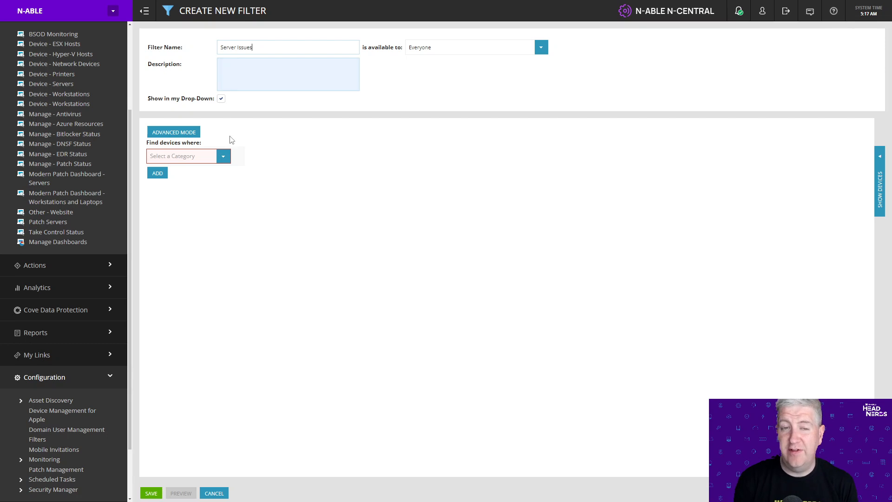
Switch the filter to advanced mode and generate condition rows from the custom expression "A and (b or c or D)".
click(190, 135)
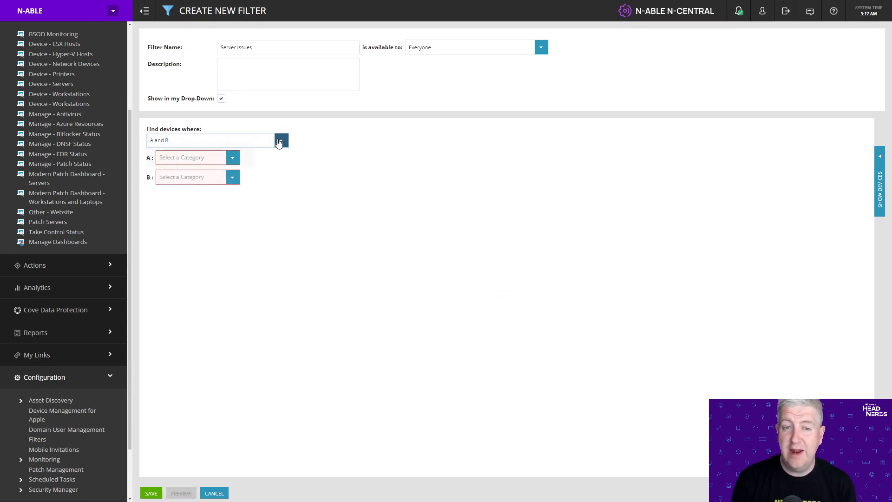
click(280, 140)
click(200, 212)
click(319, 144)
text(A)
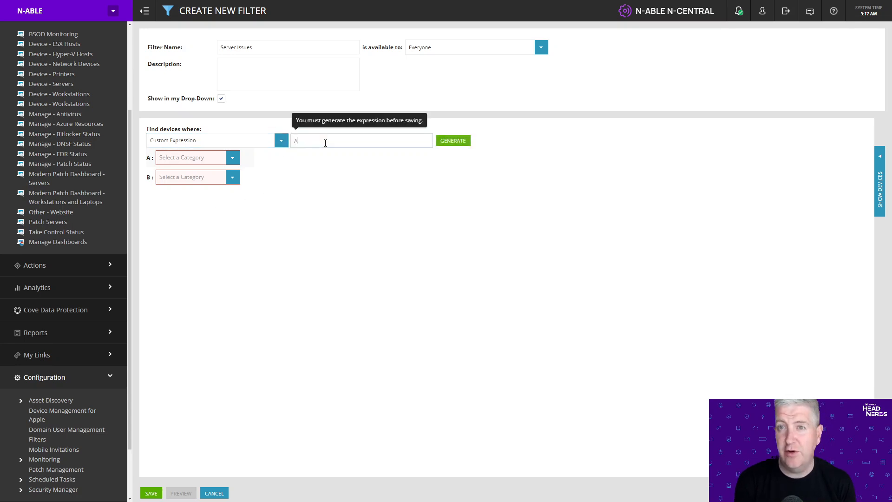
text( and (b o)
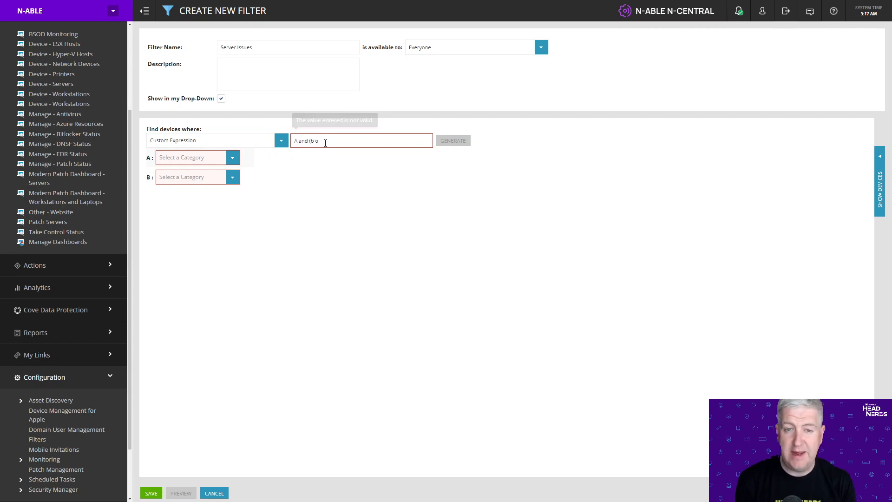
text(r )
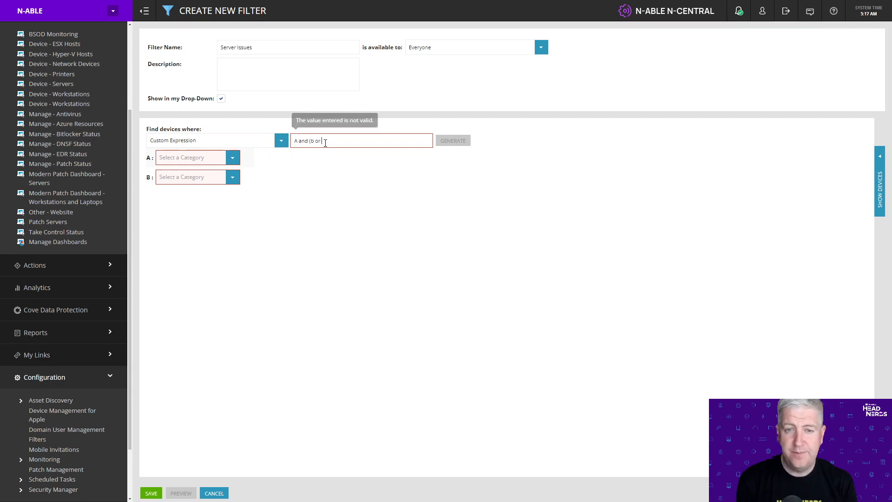
text(c)
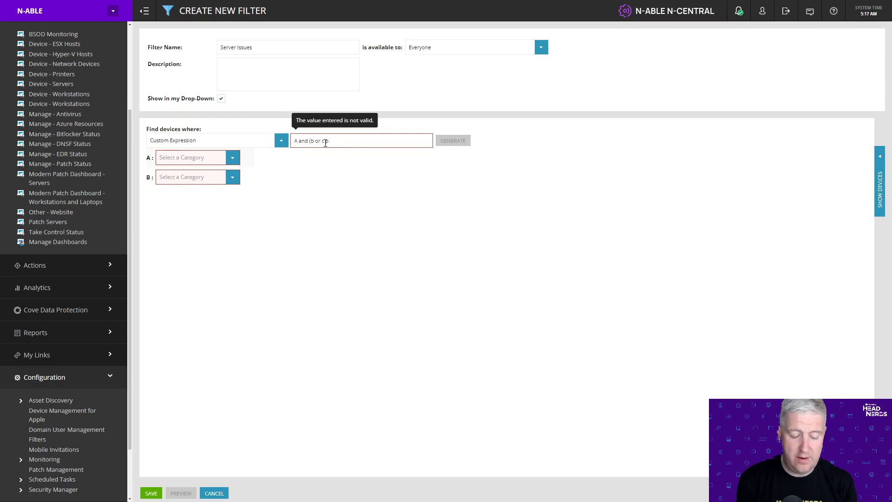
text( or D))
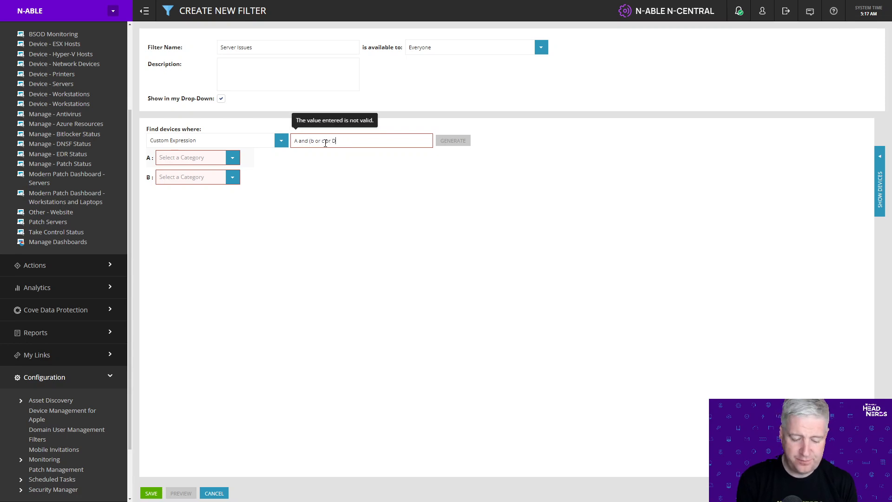
click(327, 141)
key(BackSpace)
text(o)
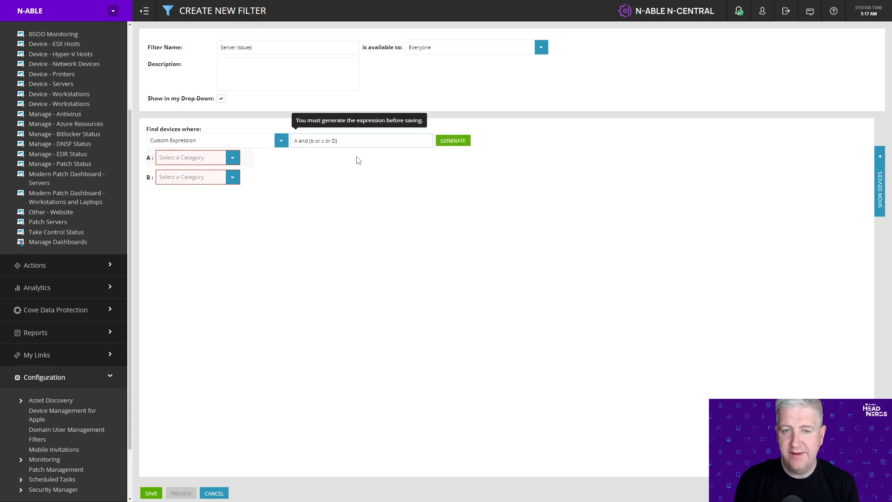
click(446, 140)
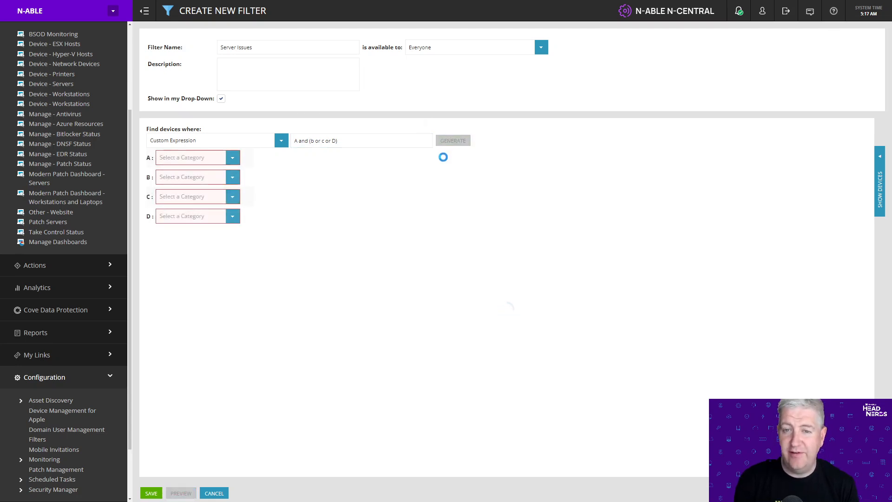
Define condition A as Device Class EQUAL TO Servers - Windows.
click(232, 157)
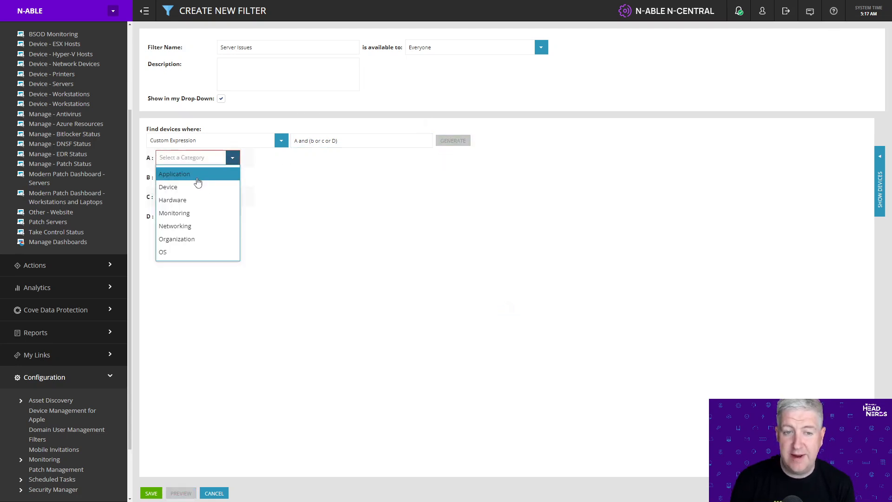
click(193, 188)
click(335, 159)
click(377, 157)
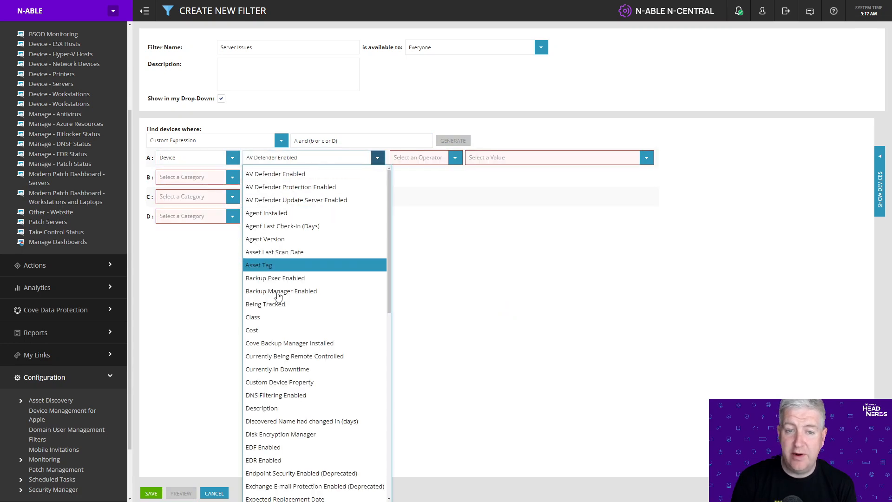
click(278, 316)
click(455, 158)
click(405, 176)
click(647, 158)
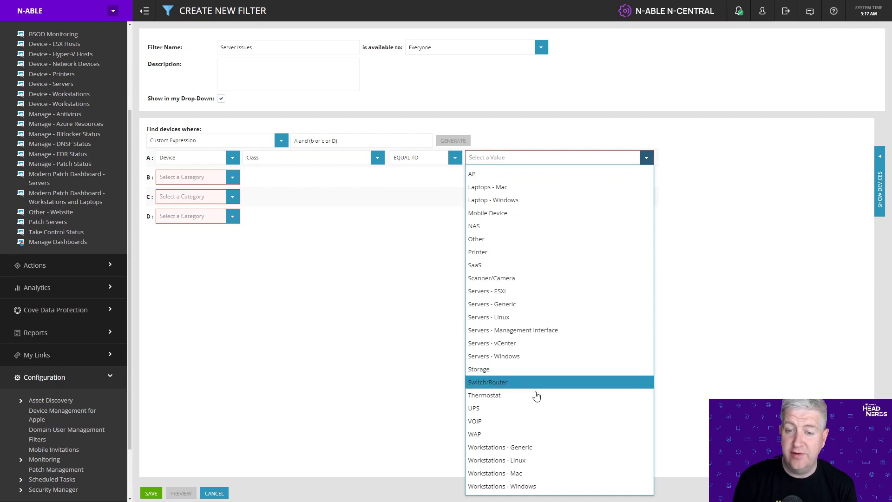
click(511, 360)
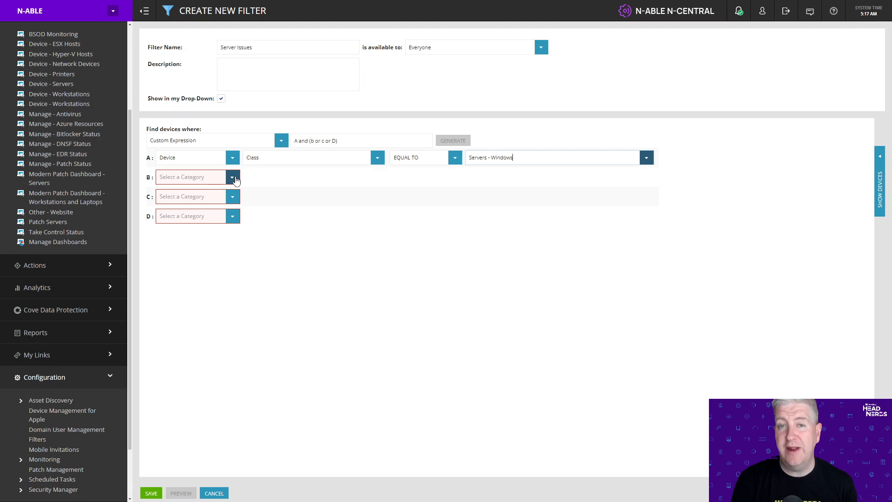
Define condition B as Monitoring, N-able N-central service in status, with Disk NOT EQUAL TO Normal.
click(232, 177)
click(205, 231)
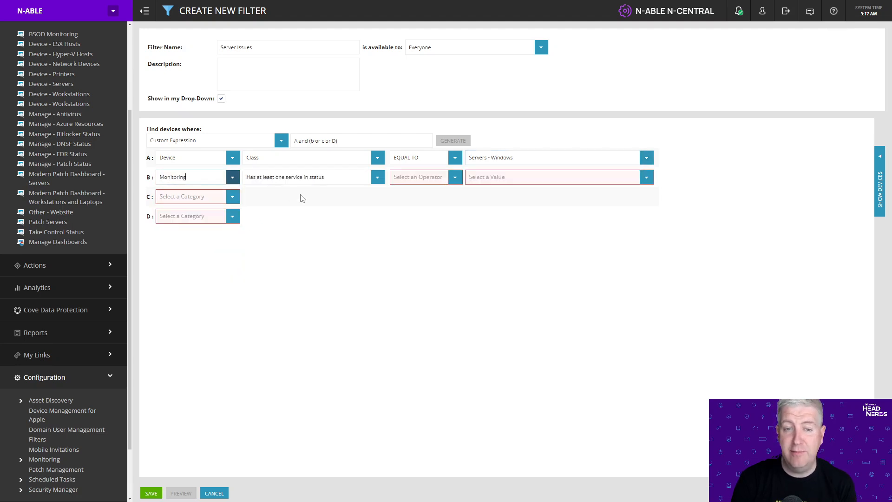
click(378, 177)
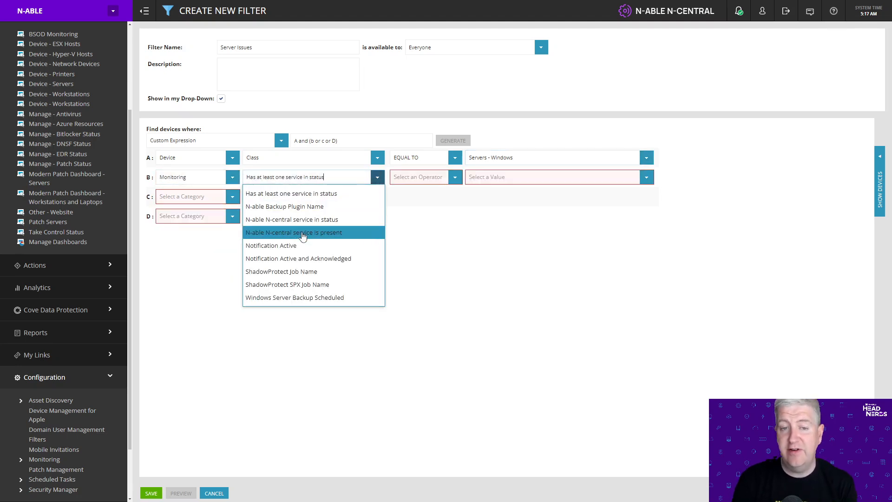
click(328, 220)
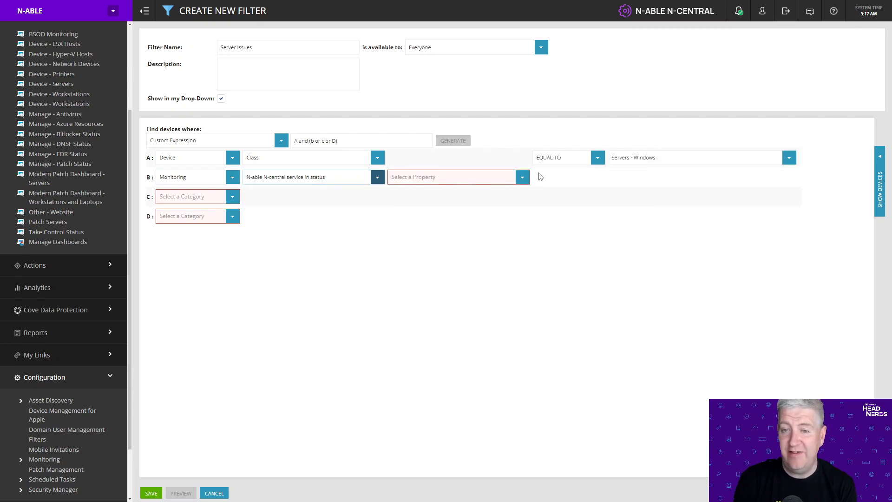
click(480, 177)
text(disk)
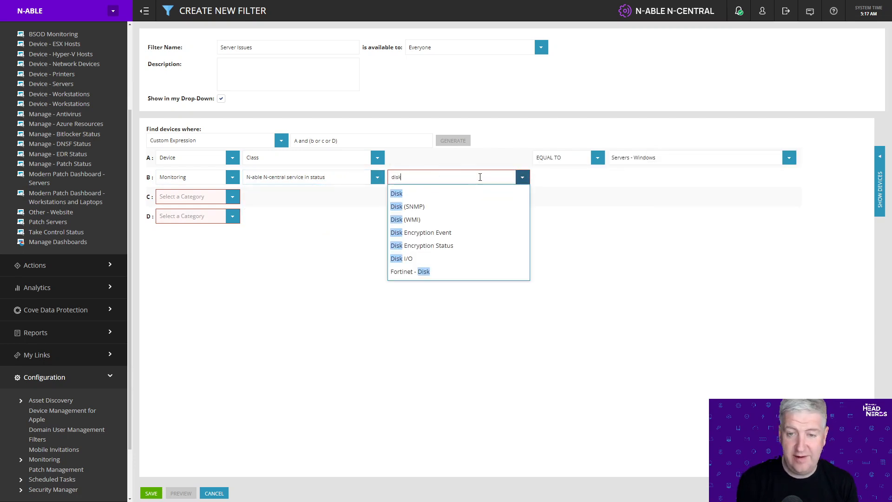
click(442, 193)
click(597, 180)
click(570, 206)
click(648, 179)
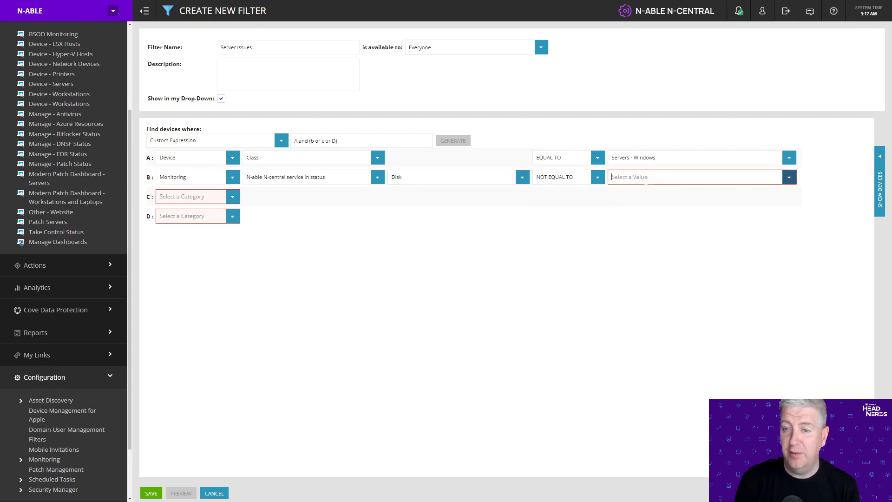
click(789, 180)
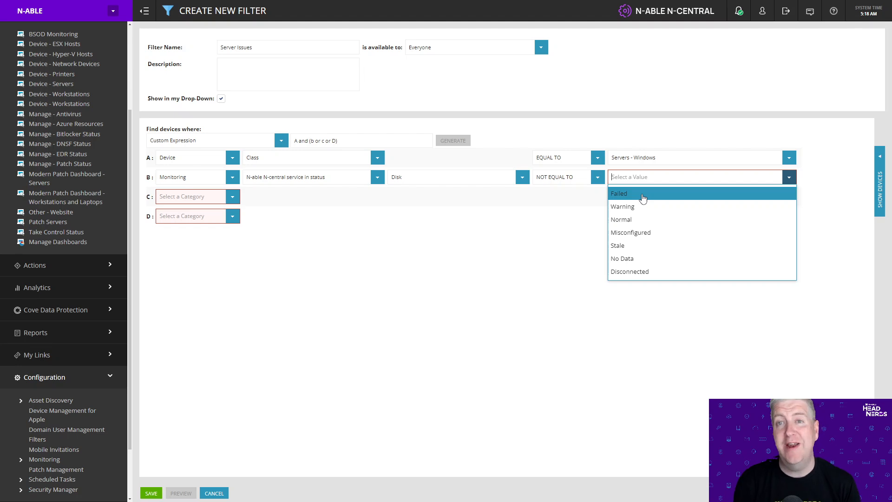
click(638, 221)
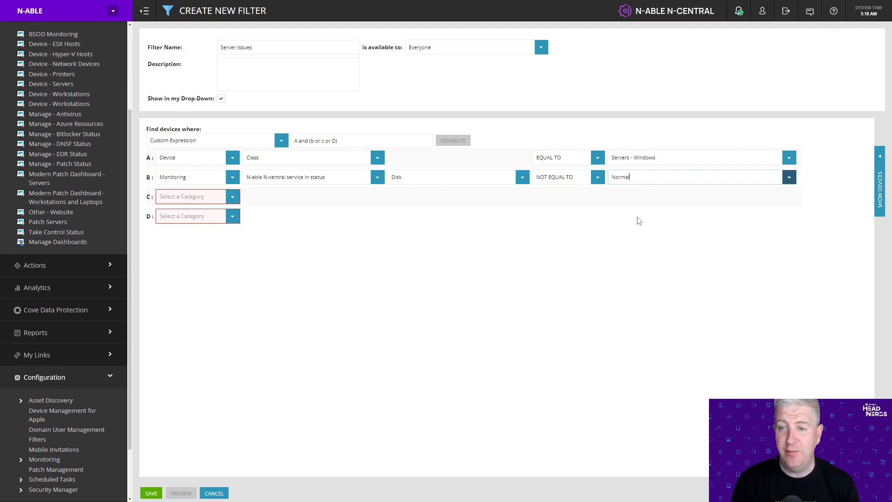
Define condition C as Monitoring, N-able N-central service in status, with CPU NOT EQUAL TO Normal.
click(233, 200)
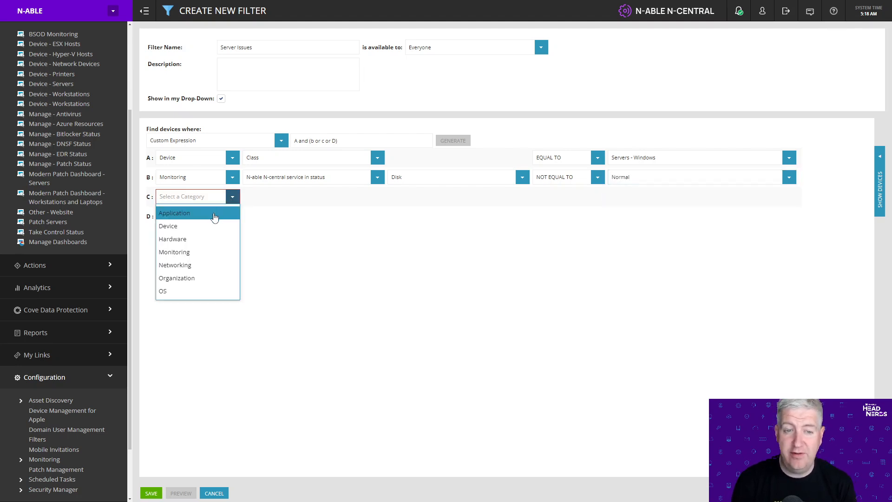
click(209, 252)
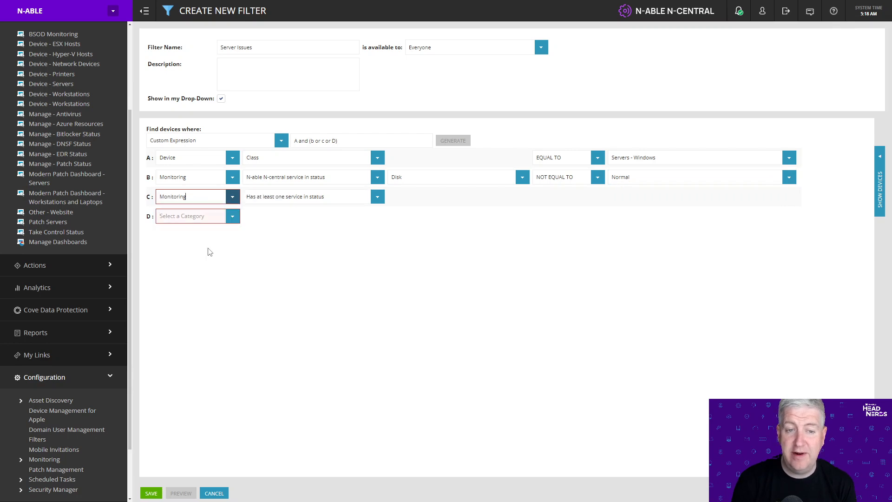
click(370, 201)
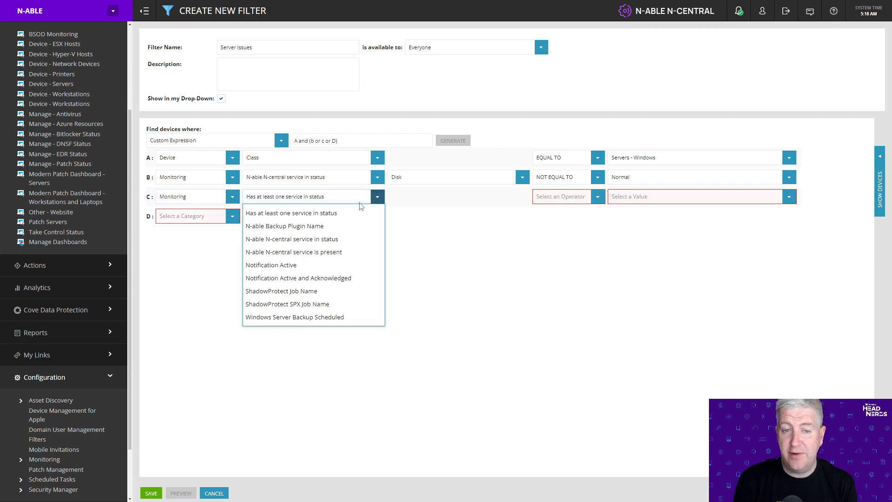
click(324, 240)
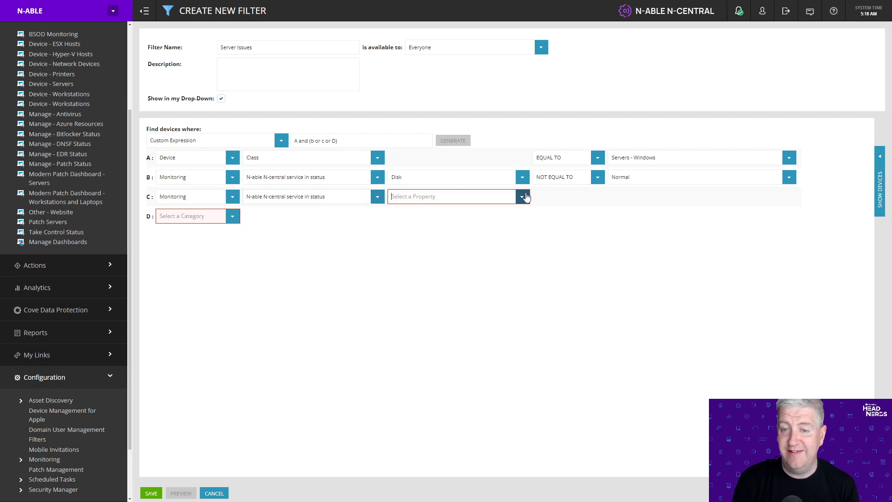
click(473, 195)
text(cpu)
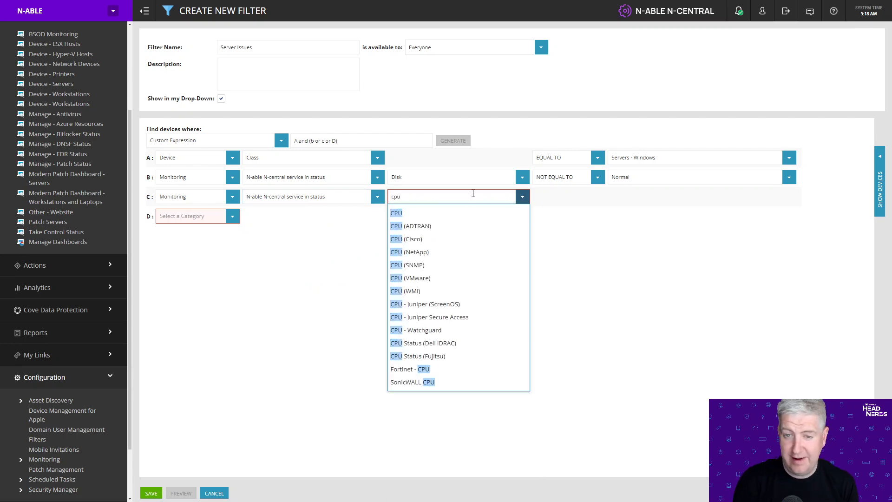
click(470, 211)
click(599, 204)
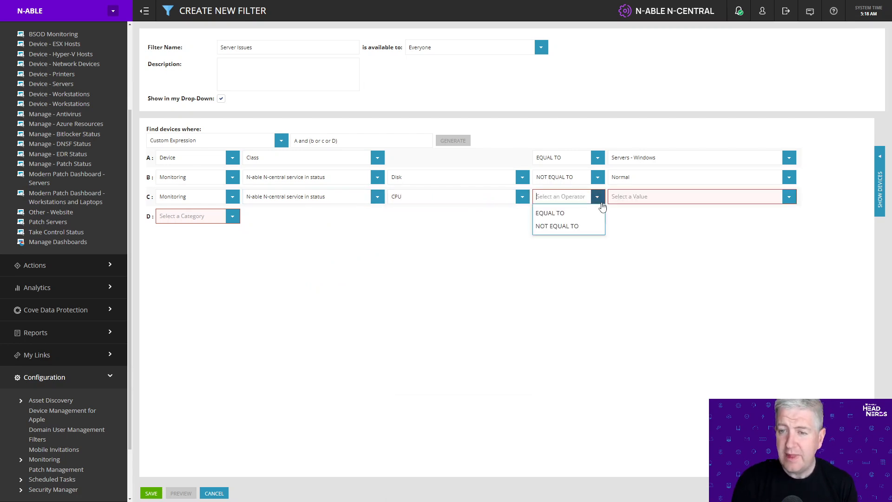
click(577, 226)
click(689, 196)
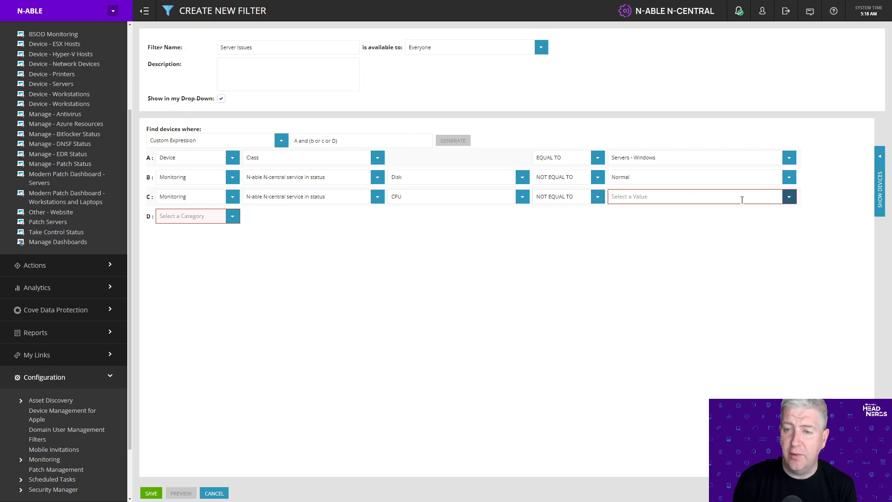
click(790, 197)
click(650, 240)
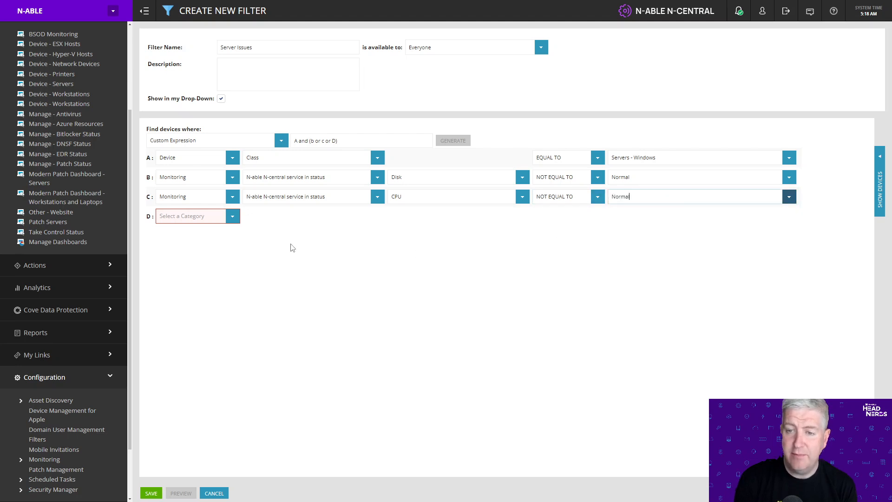
Define condition D as Monitoring, N-able N-central service in status, with Memory NOT EQUAL TO Normal.
click(231, 220)
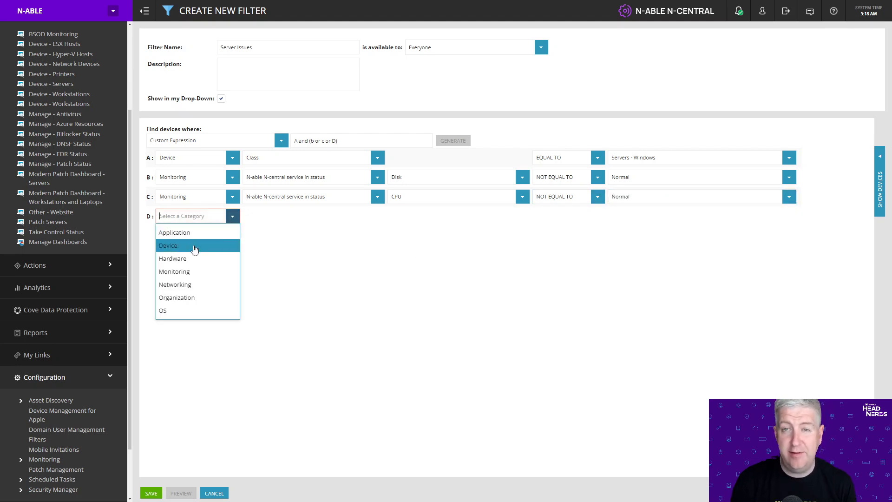
click(185, 271)
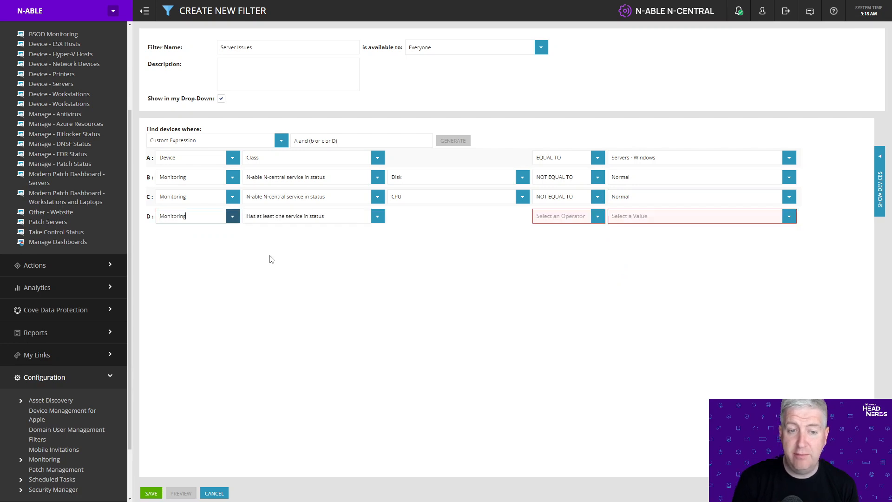
click(377, 217)
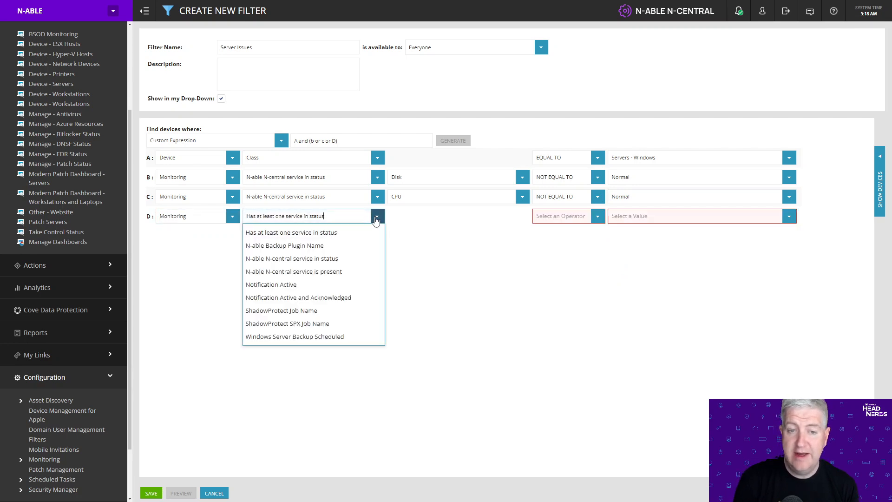
click(309, 258)
click(519, 219)
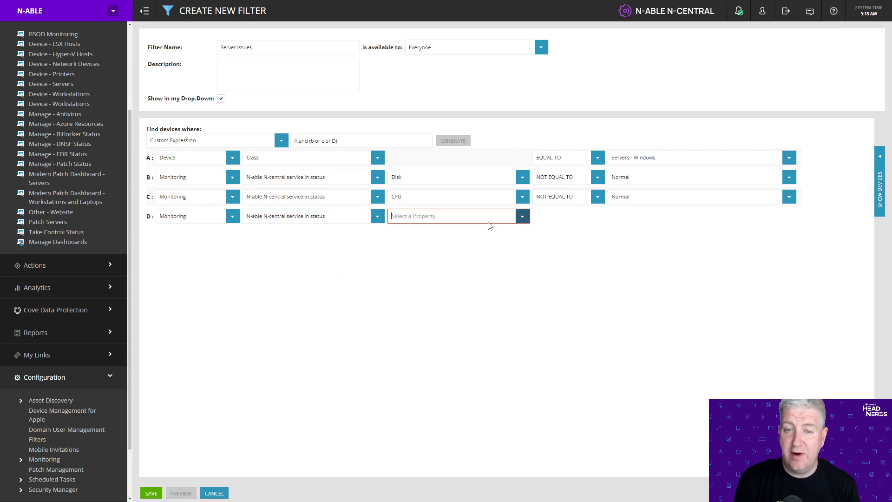
text(mem)
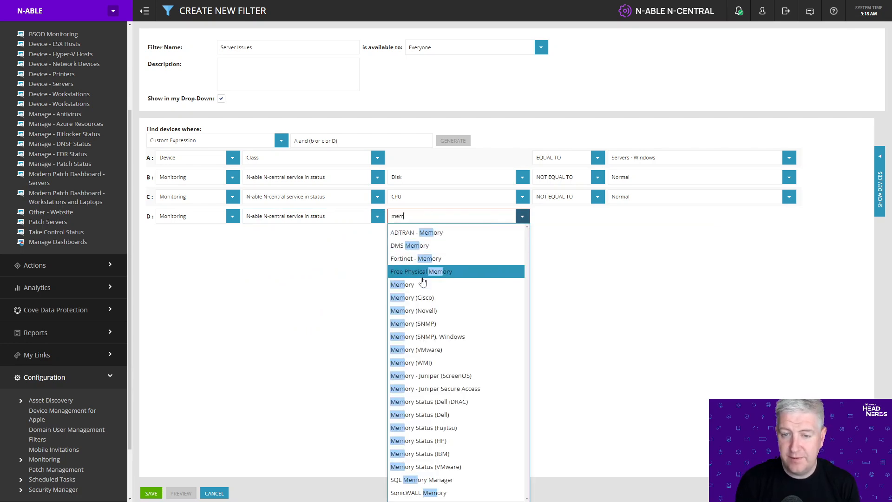
click(422, 283)
click(598, 216)
click(557, 247)
click(788, 221)
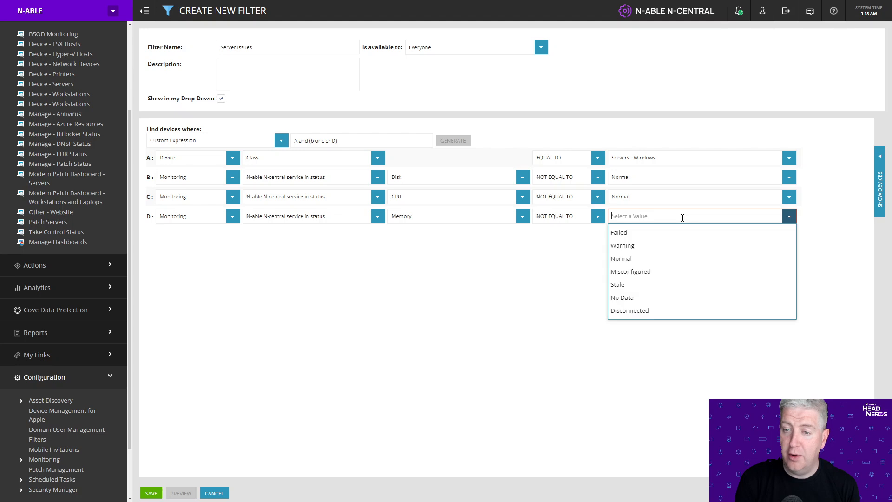
click(636, 259)
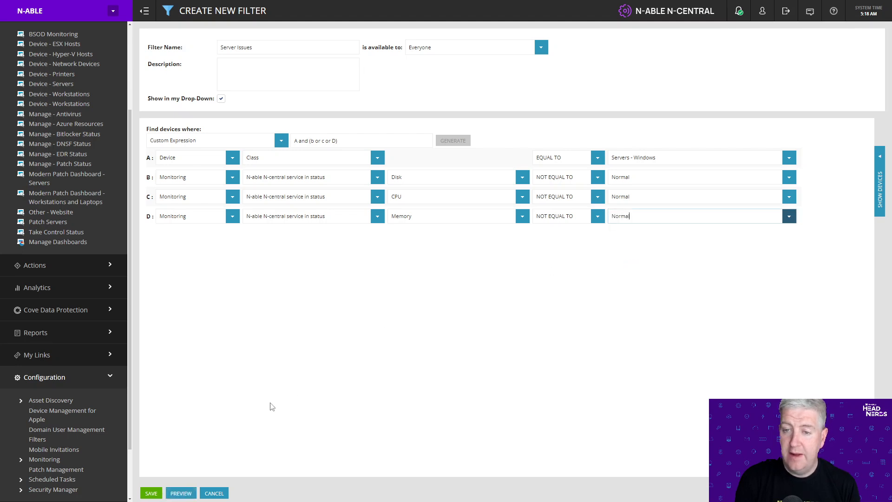
Preview the devices matching the Server Issues filter, hide the preview list and save the filter.
click(179, 494)
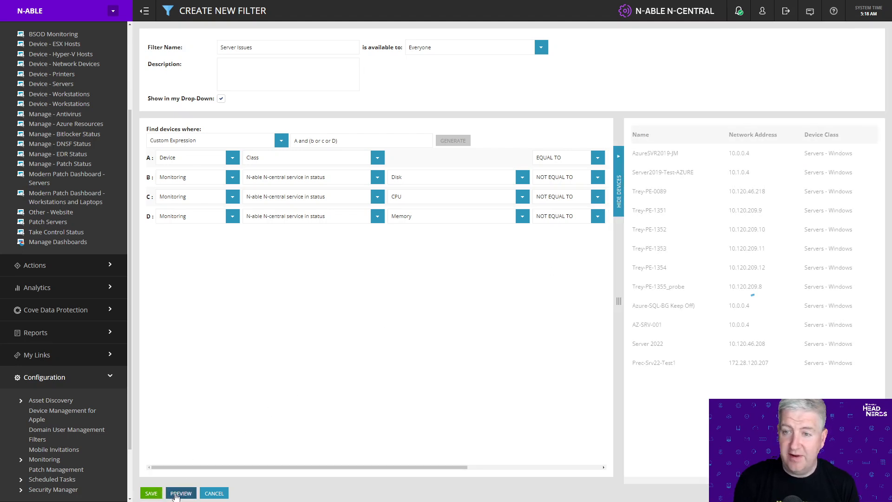
click(619, 158)
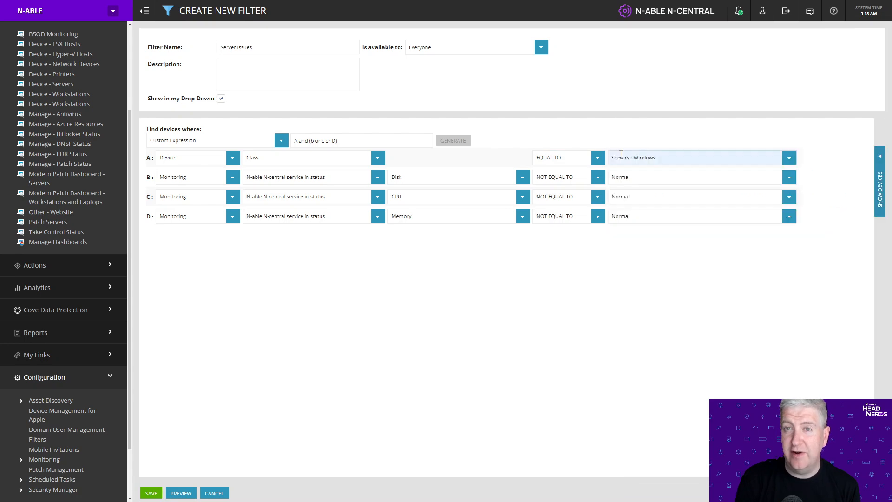
click(151, 493)
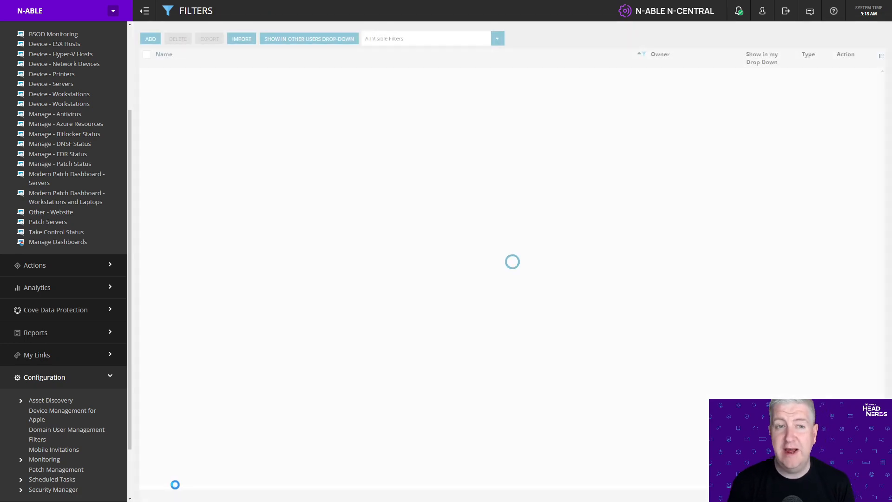
Start a new public dashboard from dashboard management and name it Server Issues.
click(75, 242)
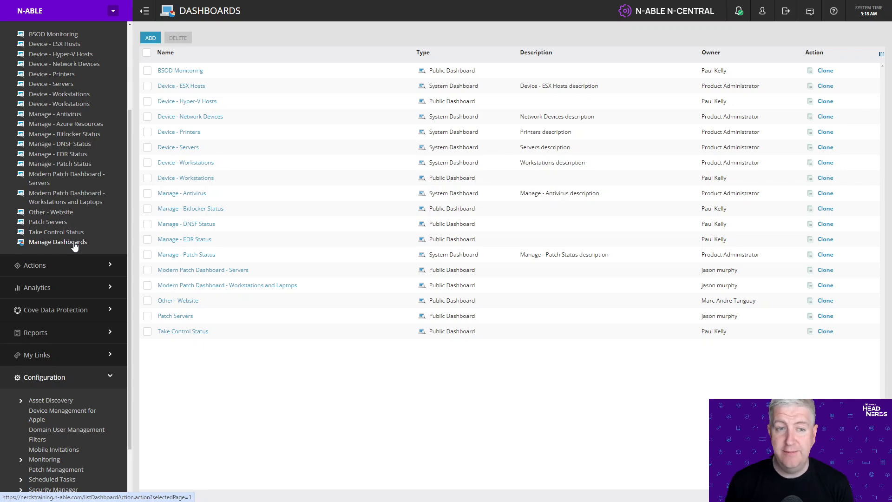
scroll(74, 246, up, 2)
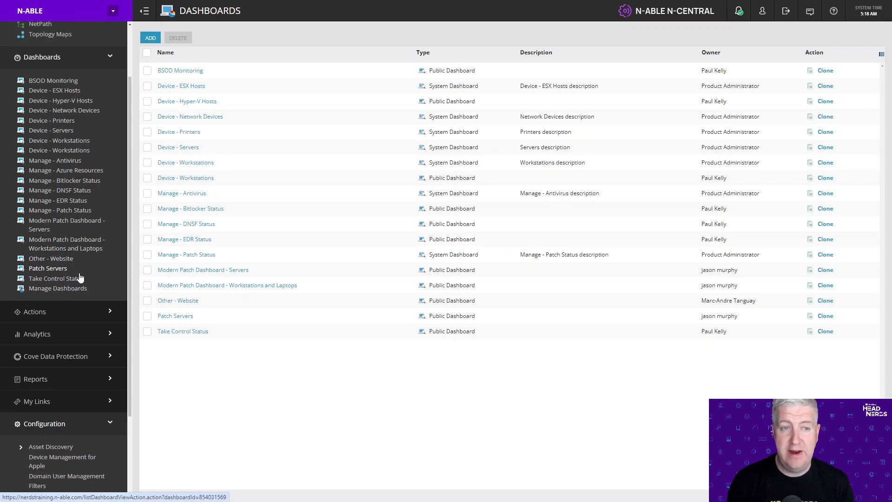
click(145, 38)
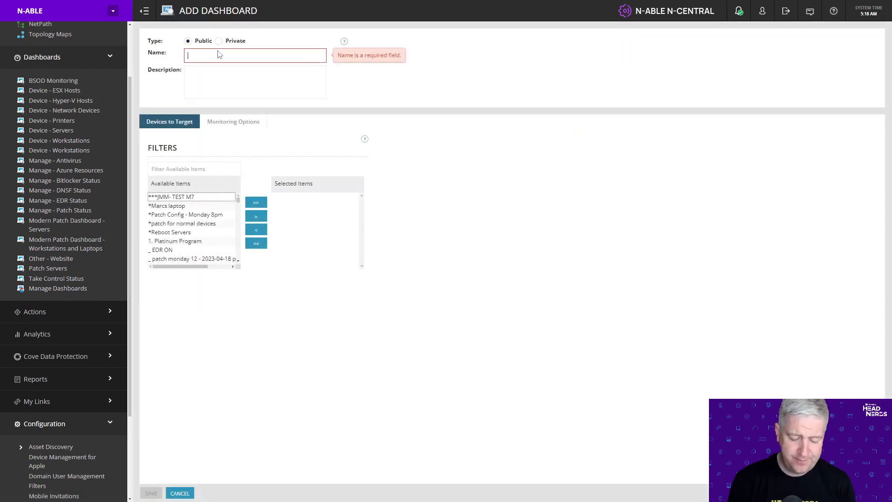
text(Server Issues)
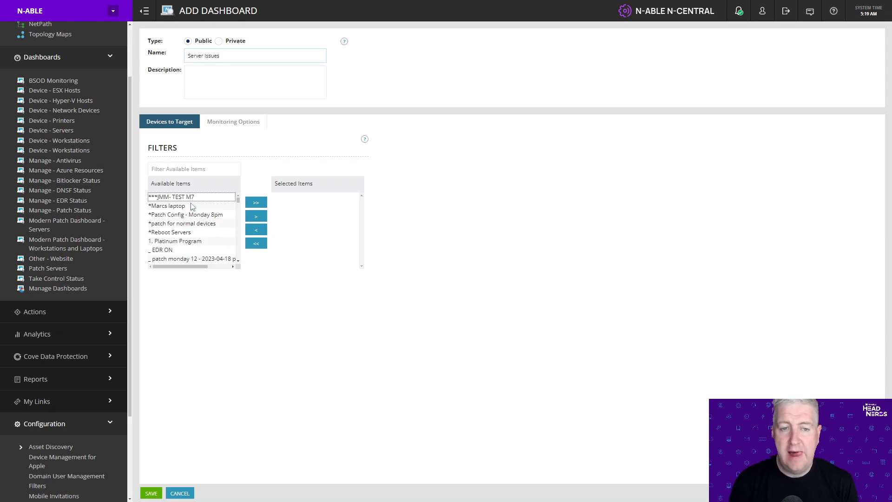
Find the Server Issues filter and assign it as the dashboard's target device filter.
click(187, 167)
text(ser)
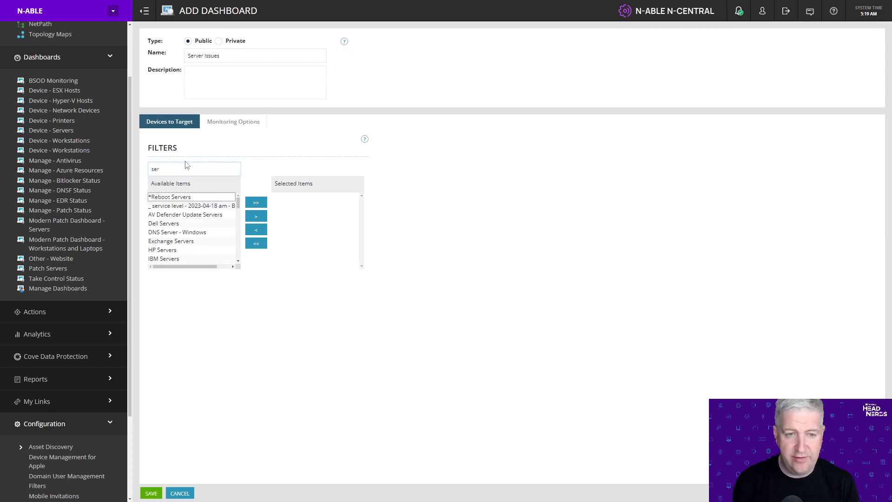
text(ver is)
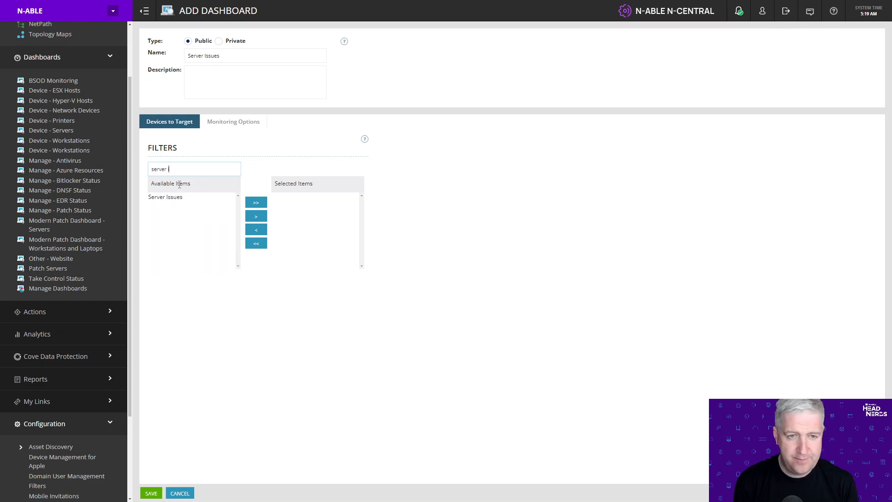
click(182, 200)
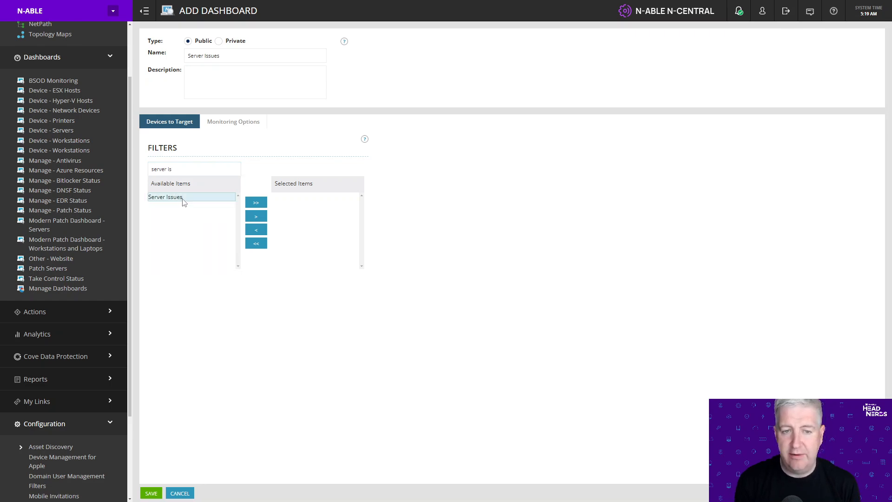
click(251, 220)
Add the Agent Status service to the services selected in the dashboard's monitoring options.
click(235, 122)
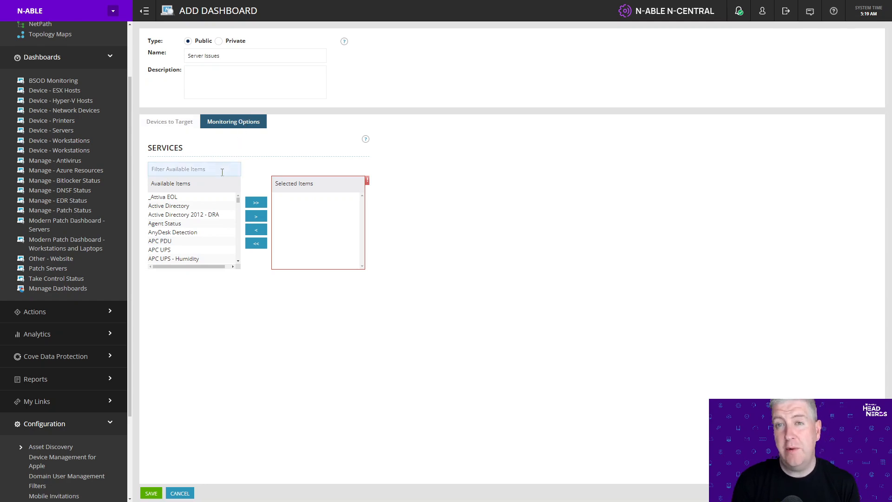
click(190, 169)
text(agen)
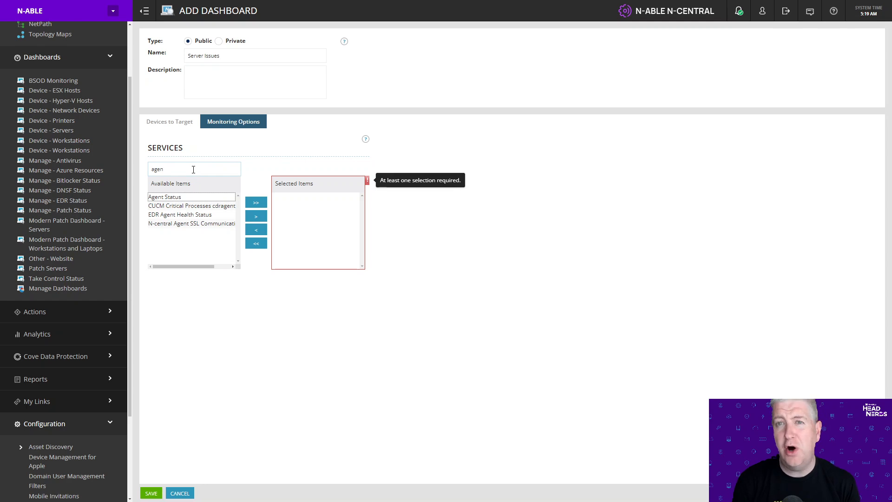
click(185, 196)
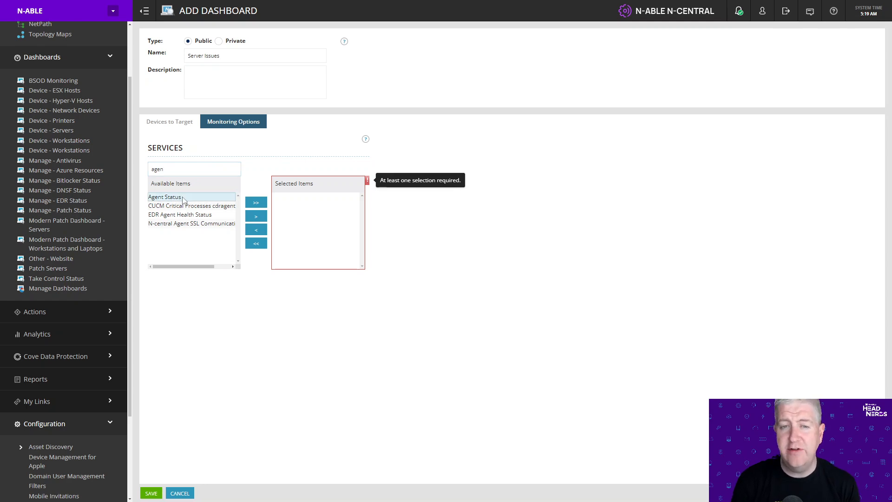
click(256, 216)
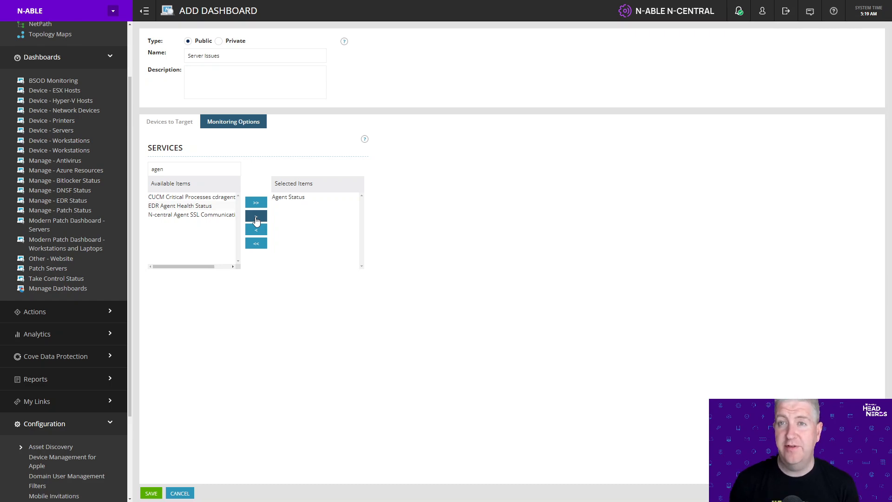
Add the Disk and CPU services to the dashboard's selected monitoring services.
drag(194, 169, 58, 164)
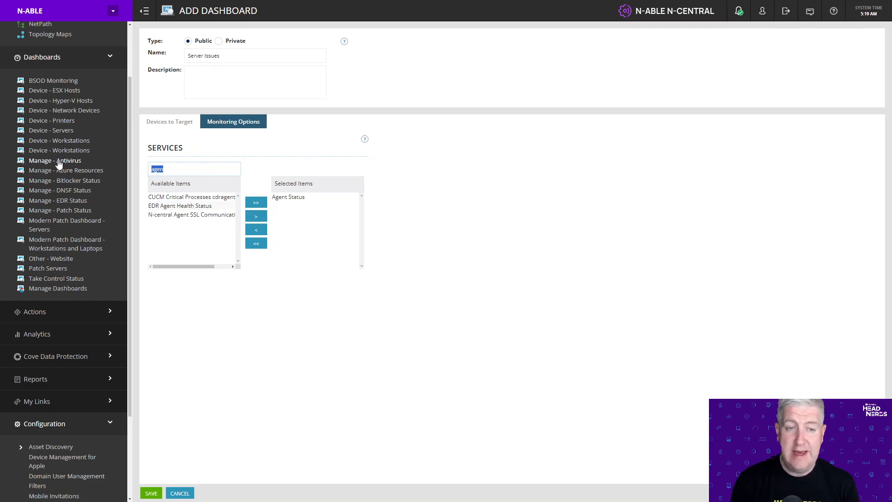
text(disk)
click(180, 197)
click(255, 216)
drag(193, 169, 39, 175)
text(cpu)
click(169, 197)
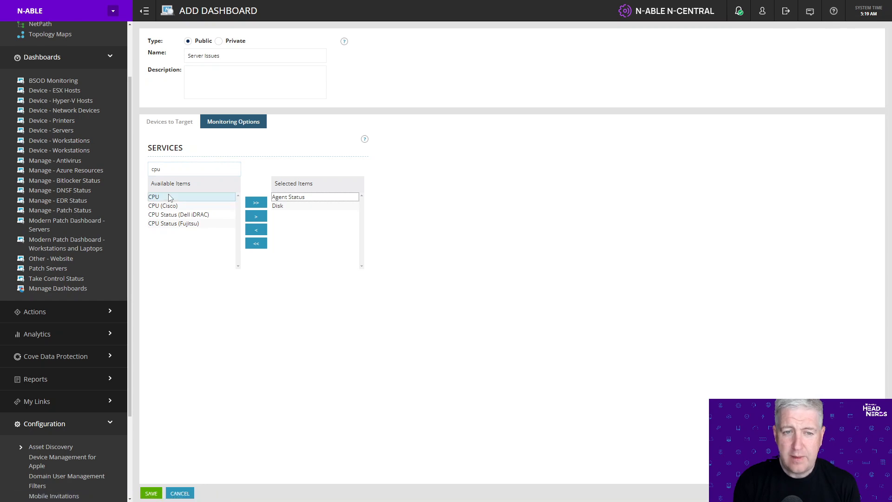
click(256, 216)
Add the generic Memory service to the dashboard's selected monitoring services.
drag(173, 171, 130, 169)
text(mem)
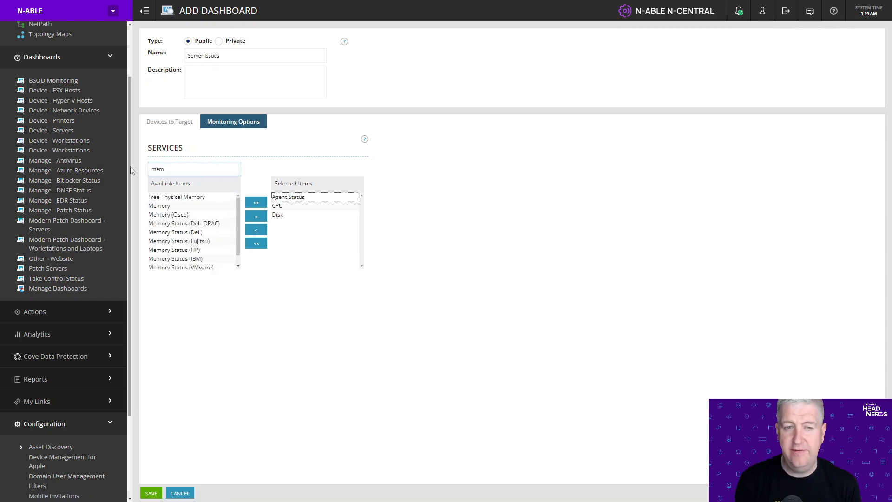
click(159, 205)
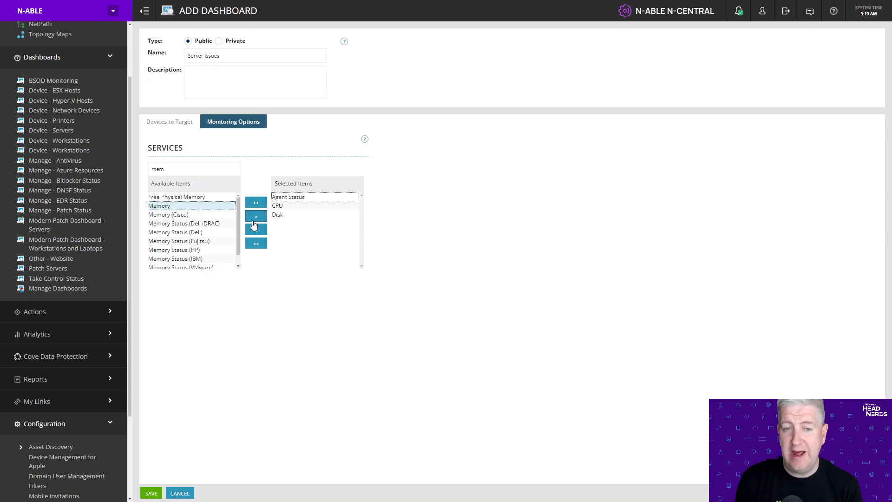
click(255, 220)
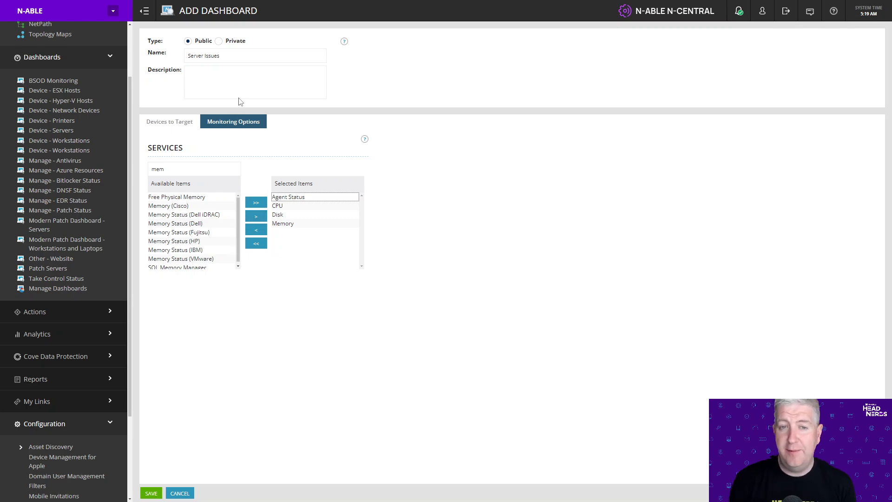
Save the dashboard and open Server Issues with the navigation sidebar collapsed.
click(150, 492)
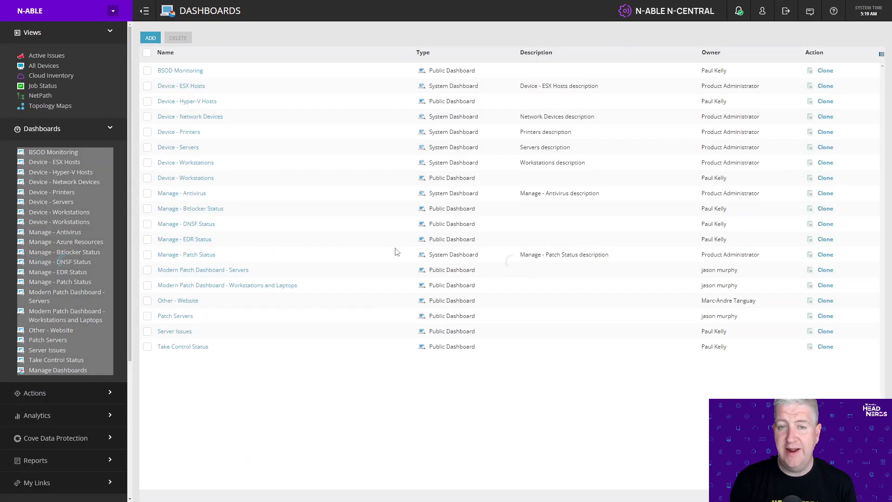
click(43, 355)
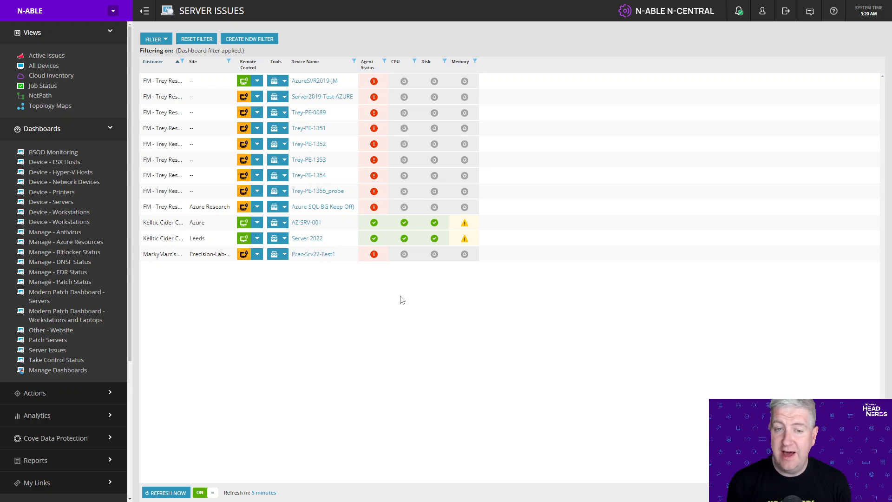
click(146, 14)
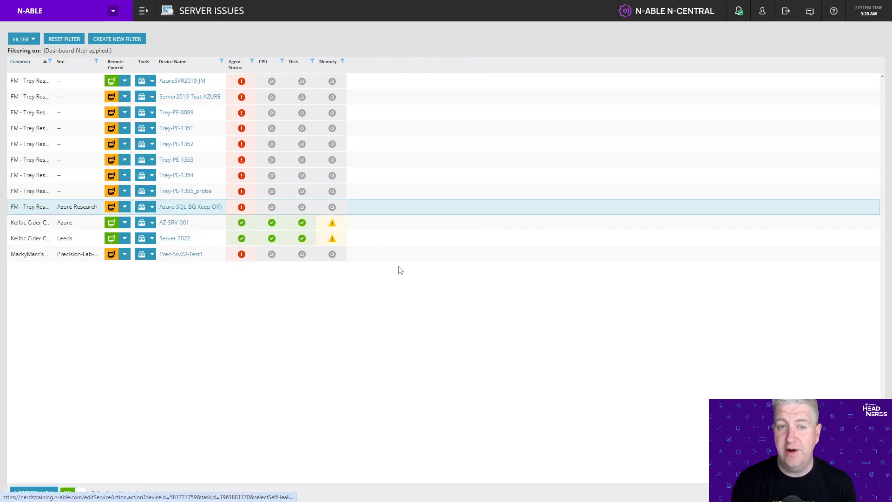